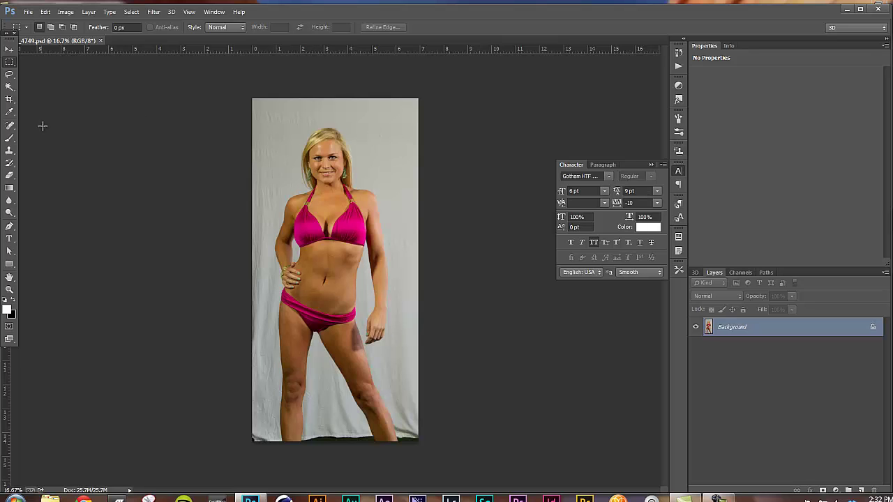
- Switch to the Quick Selection Tool from the selection tools flyout
click(9, 125)
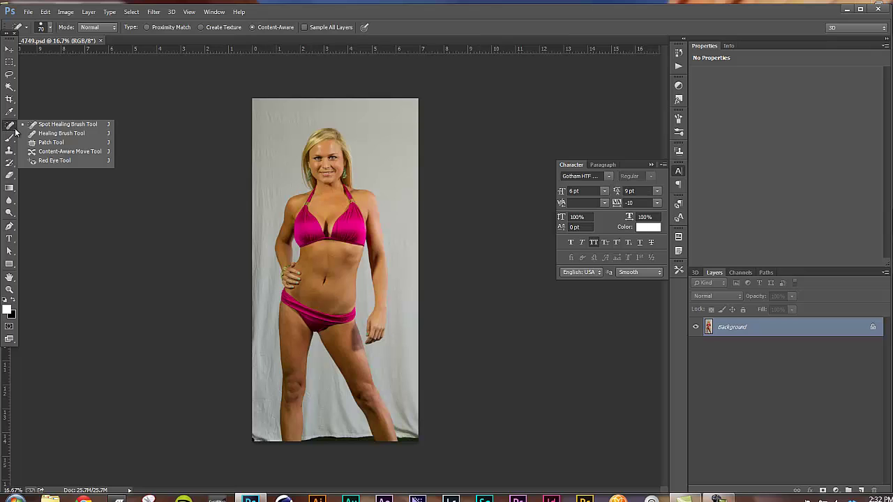
click(10, 87)
mouse_move(10, 86)
mouse_down()
mouse_move(44, 95)
mouse_move(51, 86)
mouse_up()
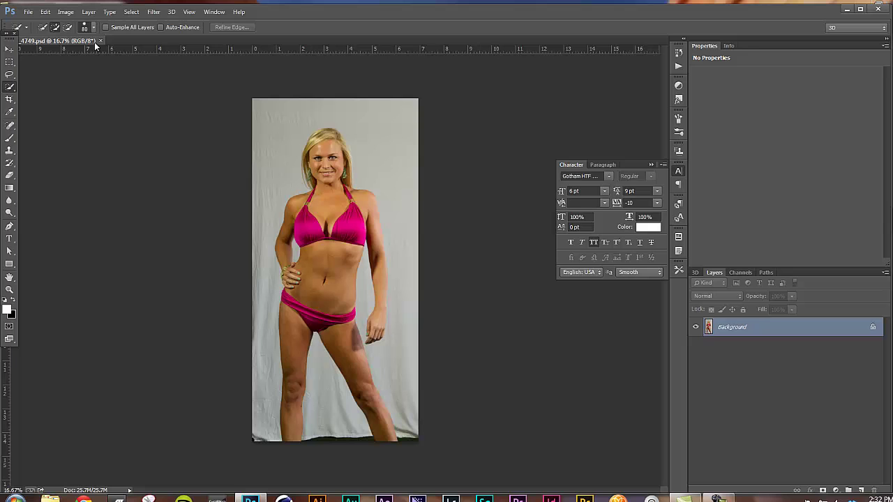
- Paint a selection over the model's face, thigh, arm and hair edges down to the neck
mouse_move(322, 143)
mouse_down()
mouse_move(325, 210)
mouse_move(315, 284)
mouse_move(296, 289)
mouse_move(296, 333)
mouse_up()
mouse_move(297, 300)
mouse_down()
mouse_move(329, 314)
mouse_move(345, 334)
mouse_move(377, 418)
mouse_up()
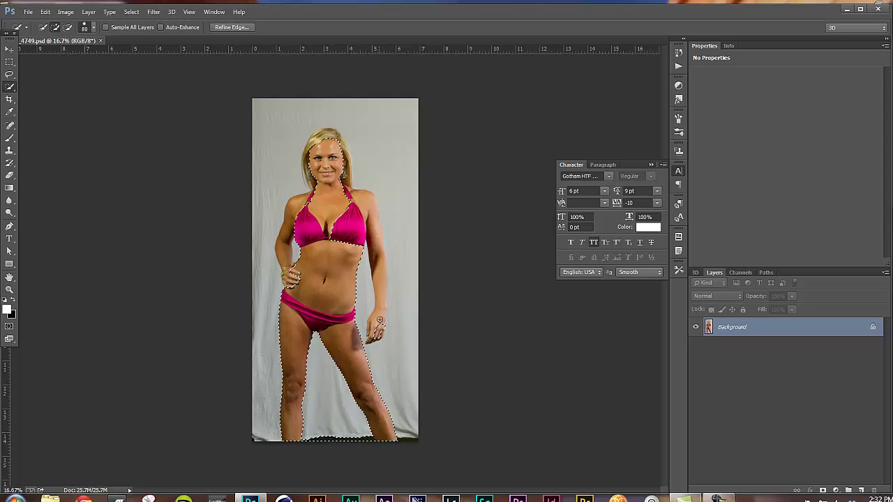
mouse_move(378, 331)
mouse_down()
mouse_move(373, 217)
mouse_move(362, 202)
mouse_move(361, 214)
mouse_up()
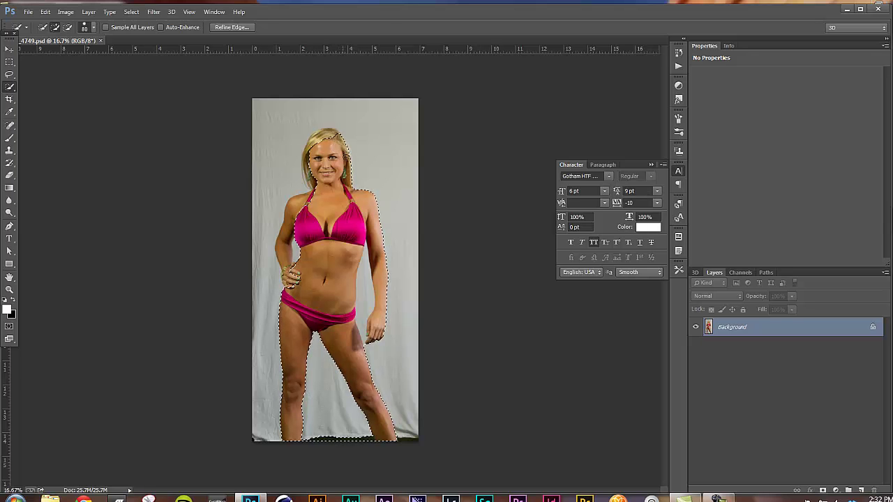
click(331, 133)
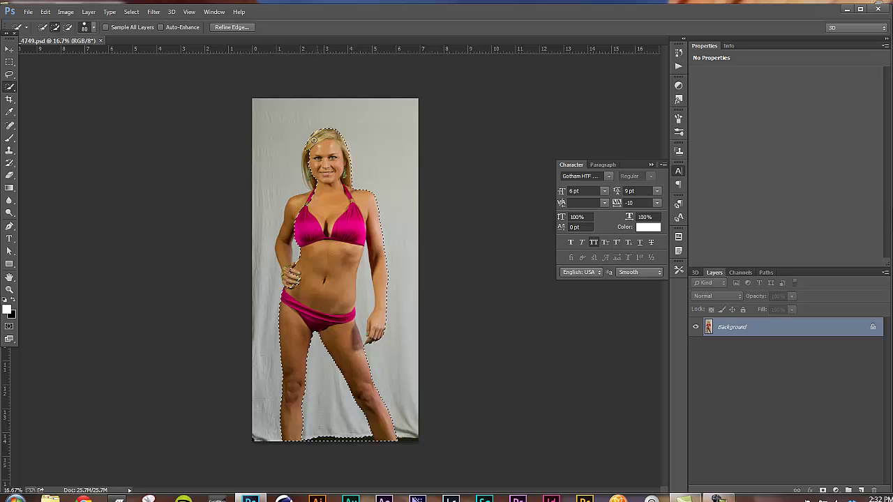
click(311, 144)
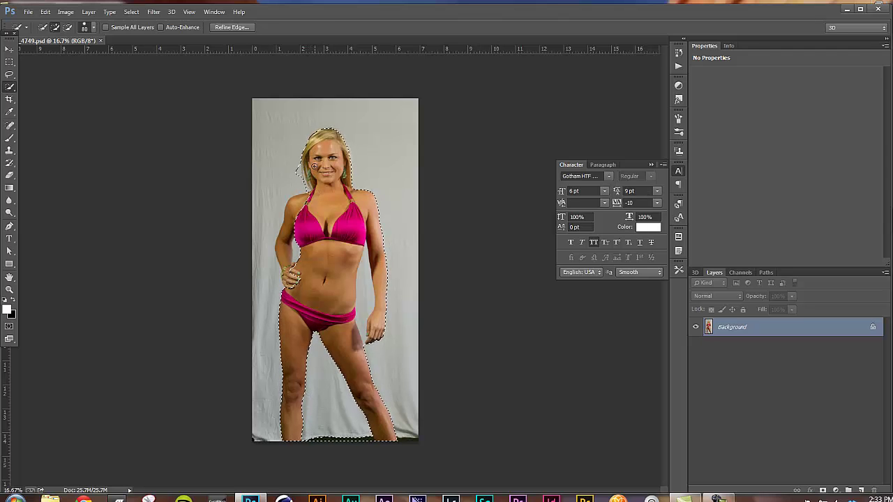
drag(298, 173, 315, 195)
- Add the hanging hand to the selection and subtract the grey backdrop between the legs
key(alt)
key(alt)
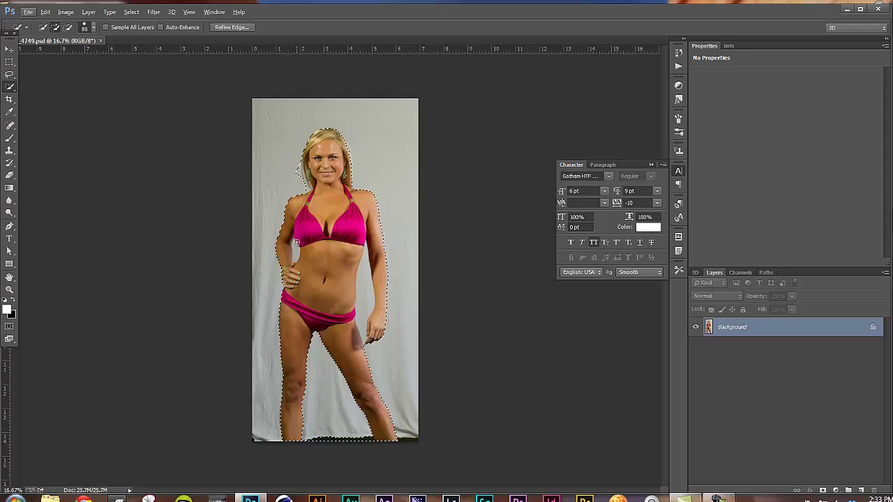
key(alt)
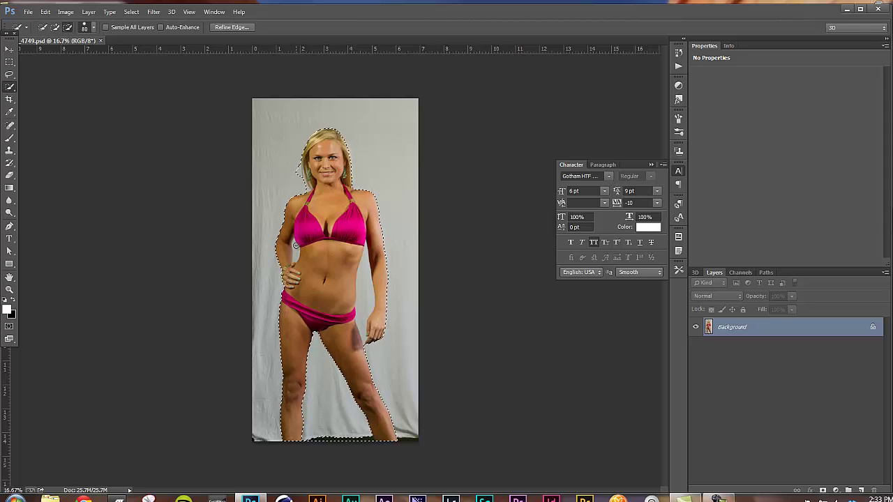
key(alt)
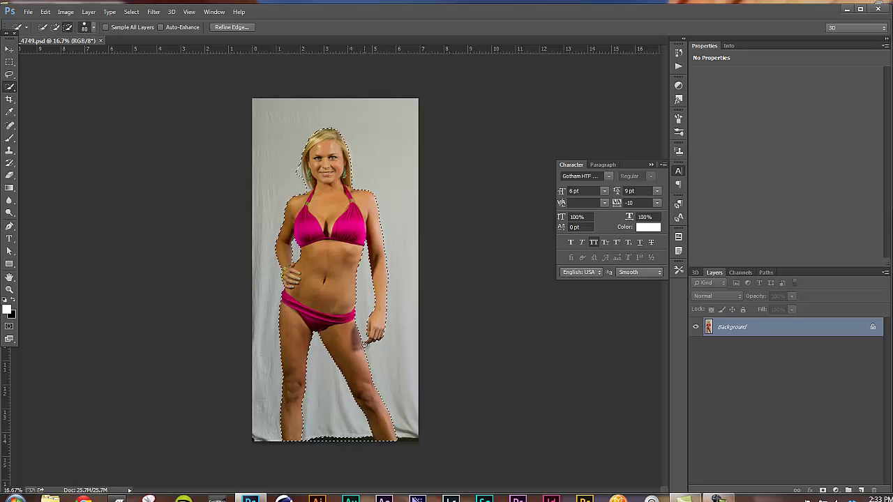
key(alt)
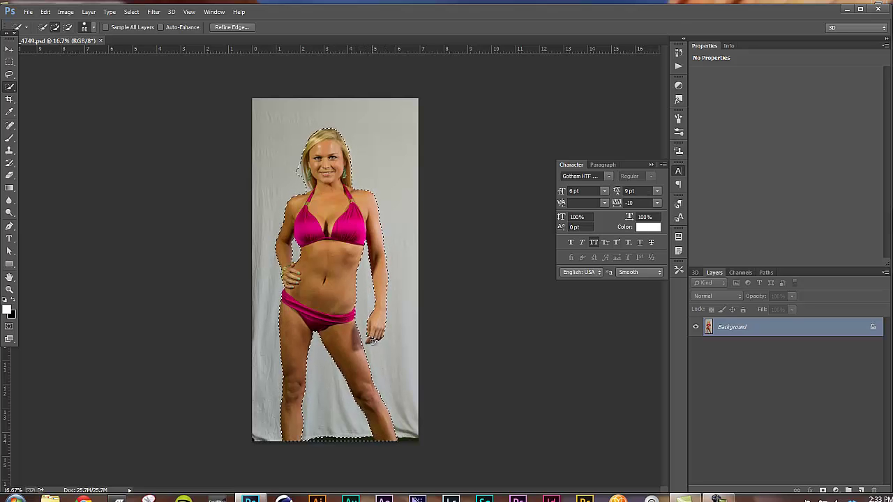
click(371, 341)
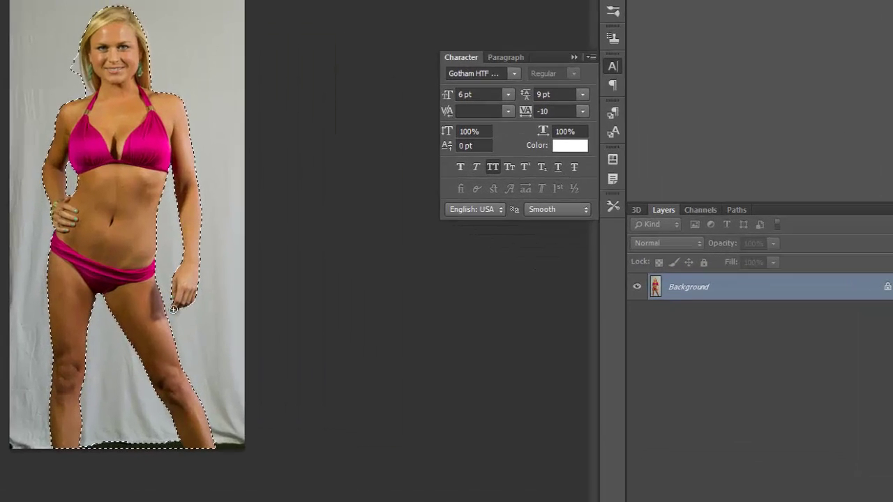
click(204, 275)
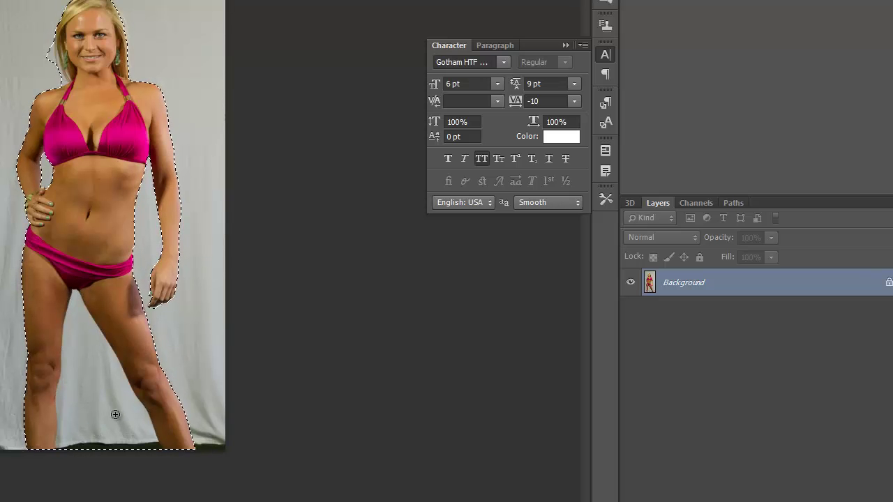
mouse_move(115, 415)
mouse_down()
mouse_move(94, 357)
mouse_move(93, 380)
mouse_up()
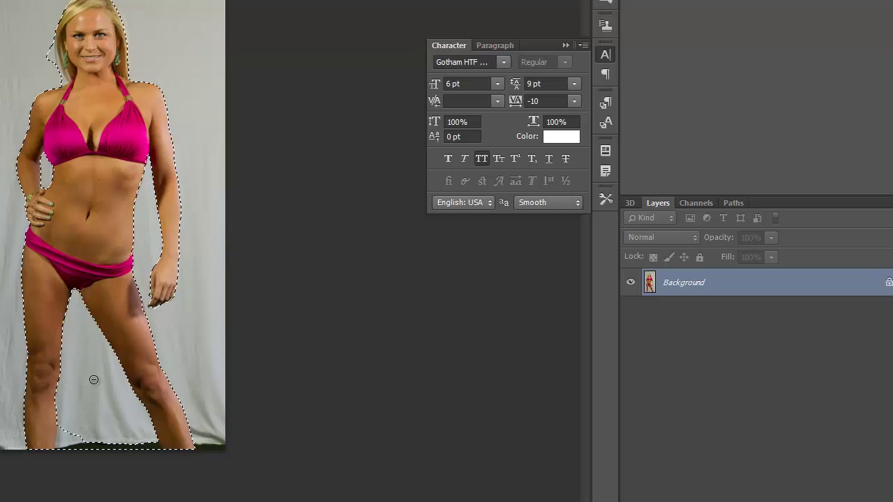
mouse_move(72, 426)
mouse_down()
mouse_move(68, 436)
mouse_move(79, 441)
mouse_move(93, 427)
mouse_move(74, 434)
mouse_move(74, 449)
mouse_move(105, 415)
mouse_up()
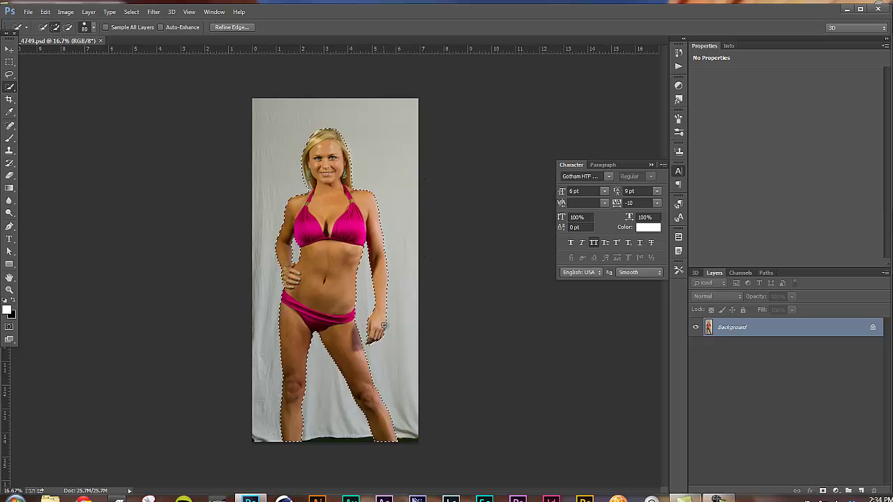
- Zoom in and trim stray backdrop from the selection around the hand by the thigh
key(alt)
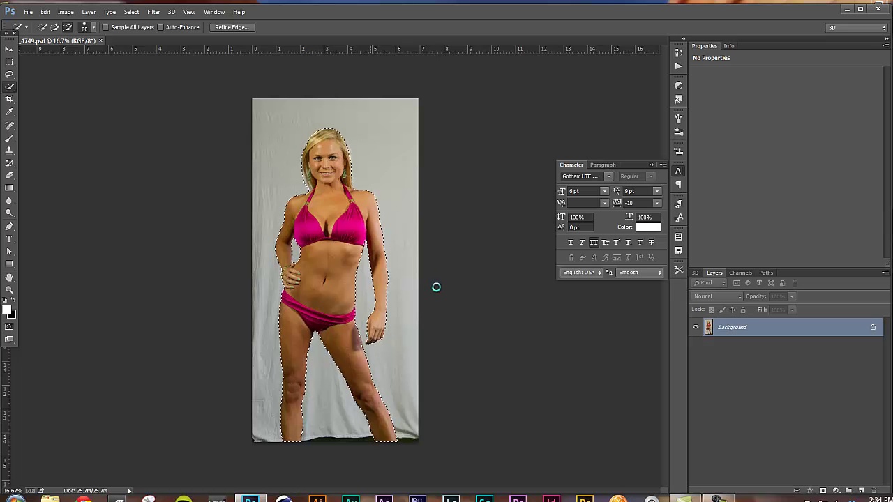
scroll(439, 260, up, 5)
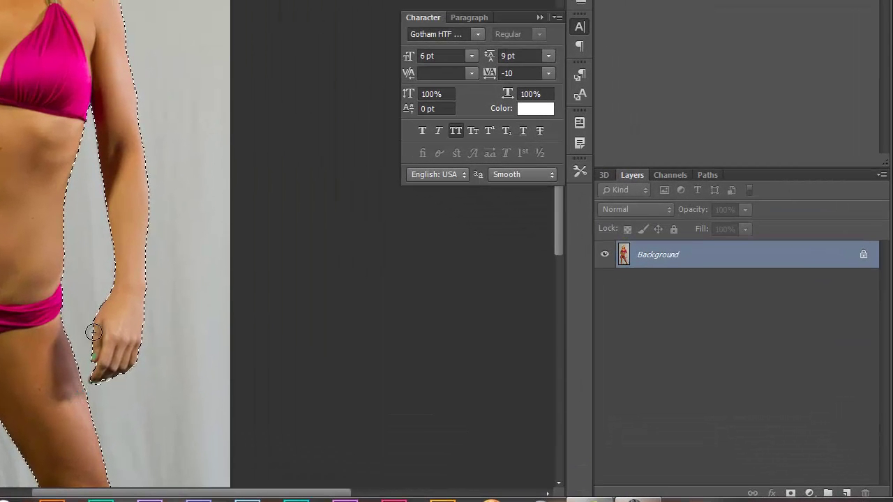
drag(93, 333, 93, 380)
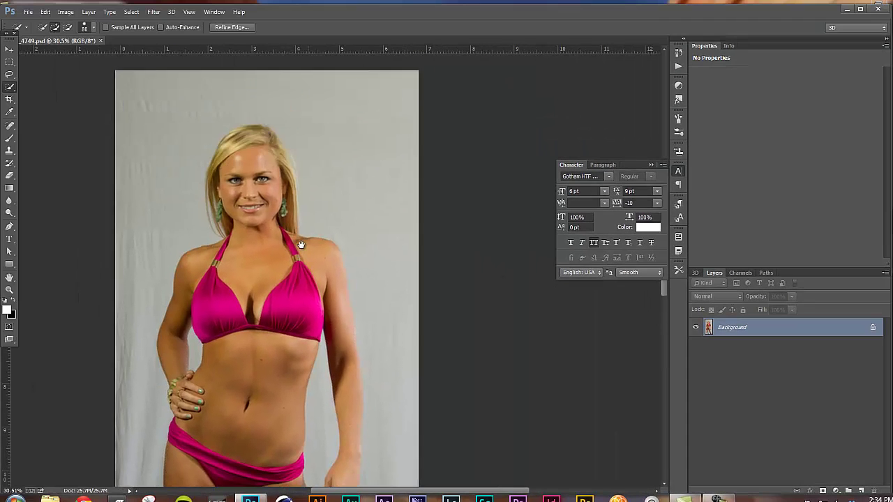
- Trim the backdrop from the selection beside the neck where hair meets shoulder
drag(51, 108, 47, 129)
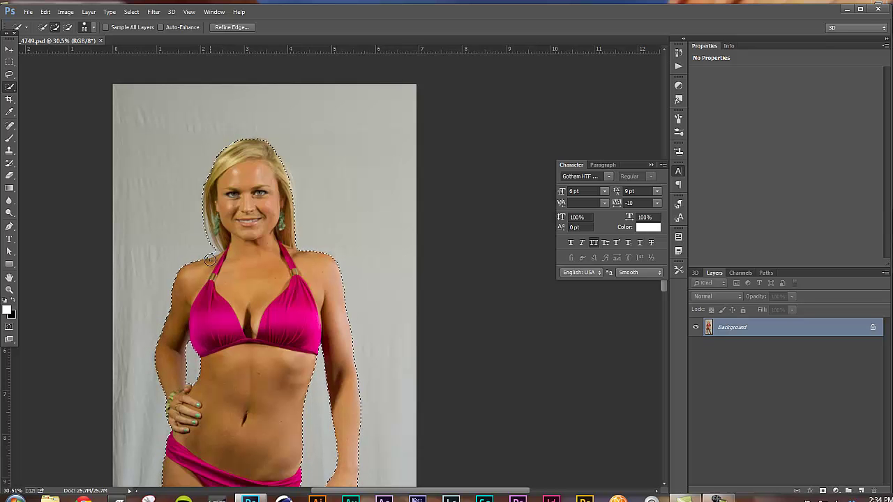
key(alt)
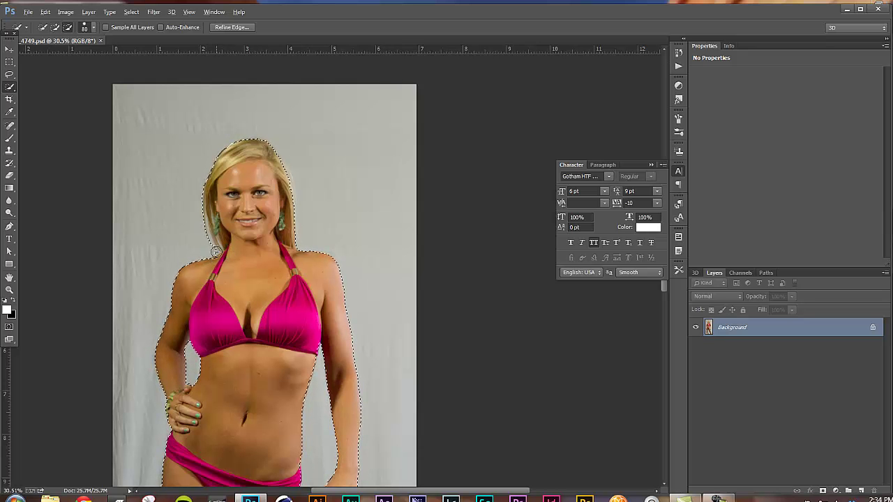
alt+click(215, 253)
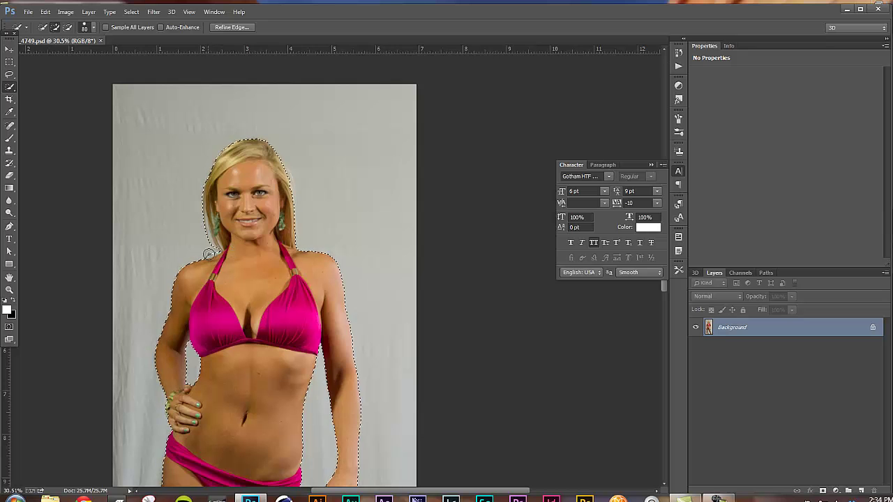
key(alt)
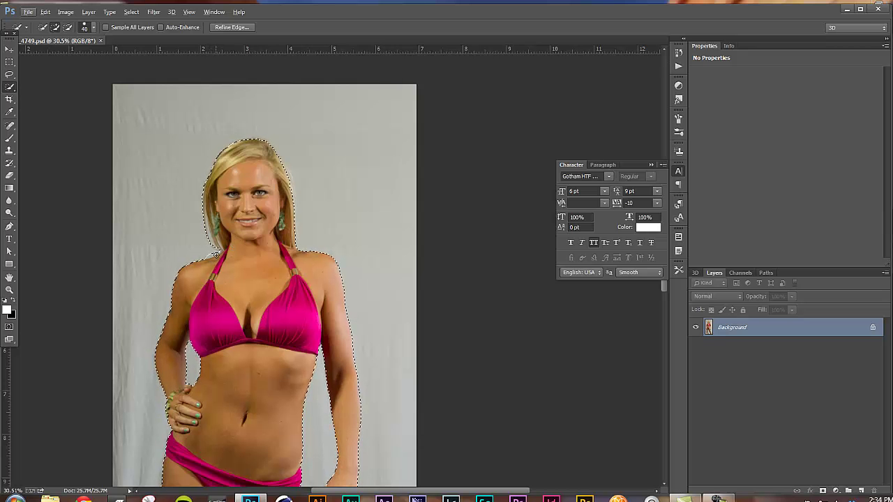
key(alt)
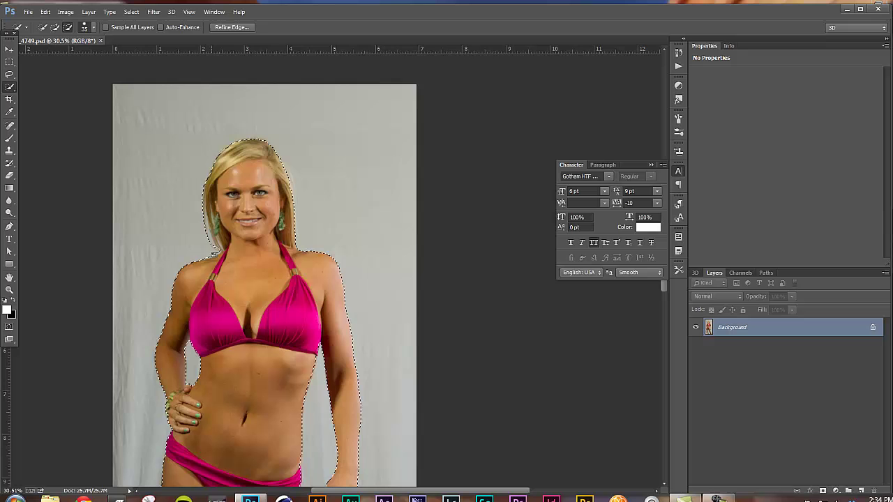
alt+click(195, 242)
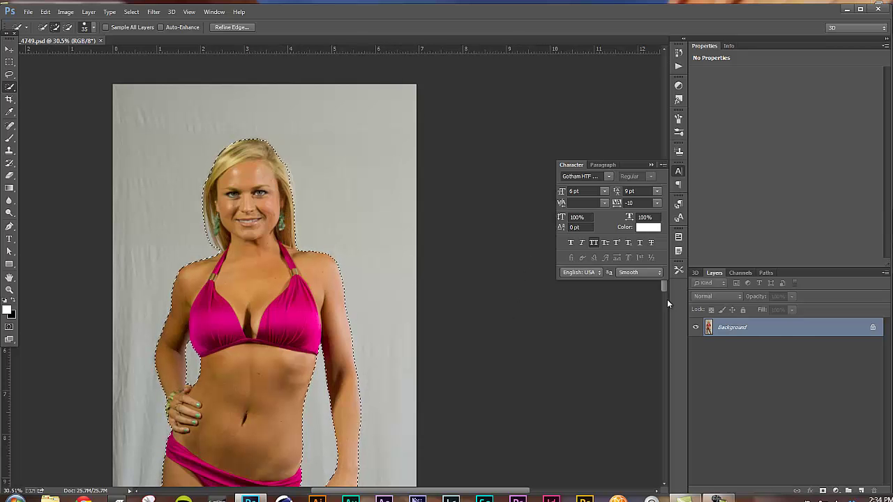
- Turn the selection into a layer mask and bring up its Refine Mask settings
click(823, 491)
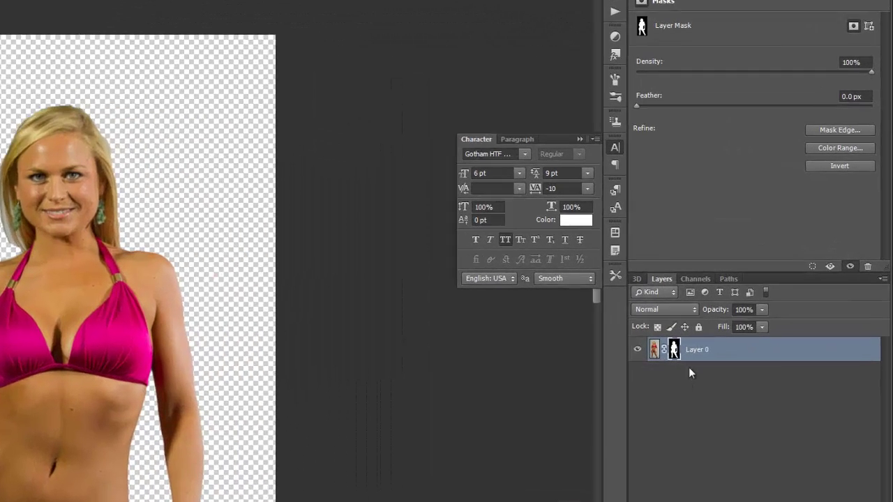
right_click(724, 328)
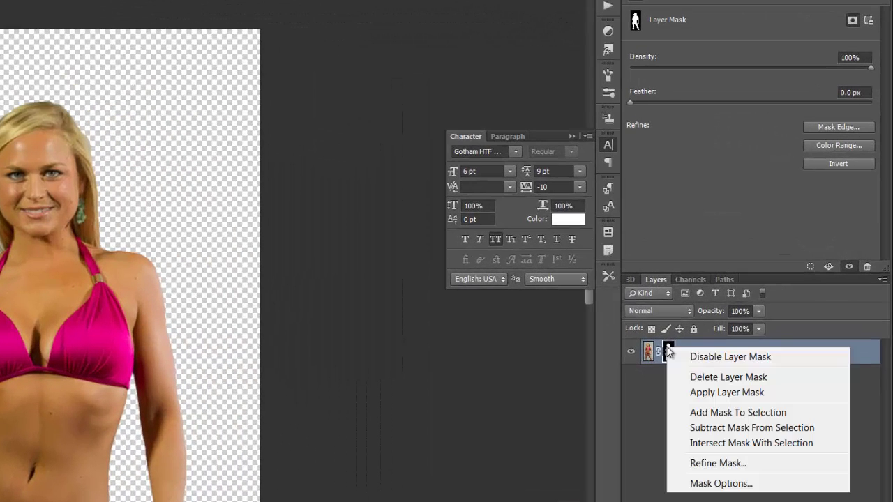
click(708, 464)
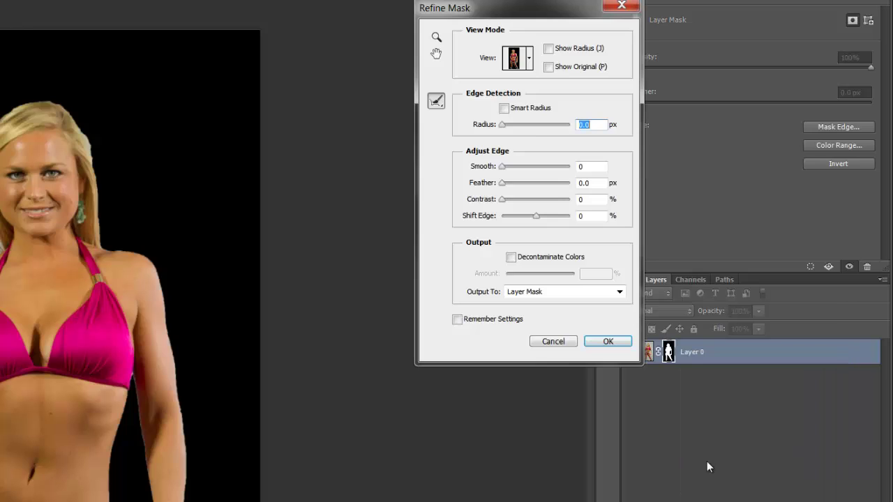
- Preview the cutout On Black and enable Smart Radius at 0.5 px
click(531, 62)
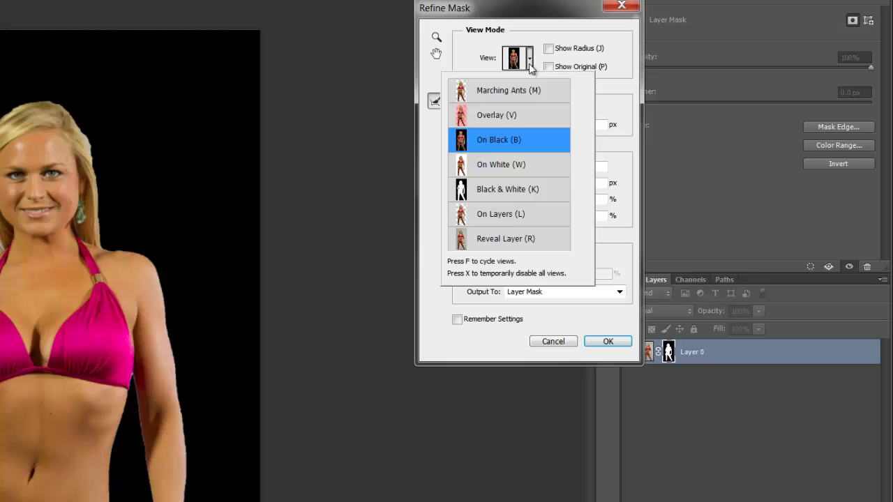
click(530, 62)
click(530, 61)
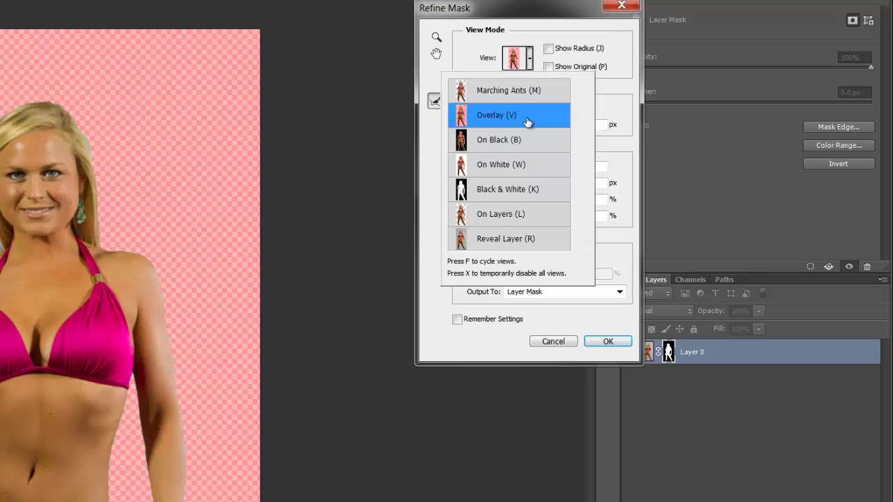
click(530, 61)
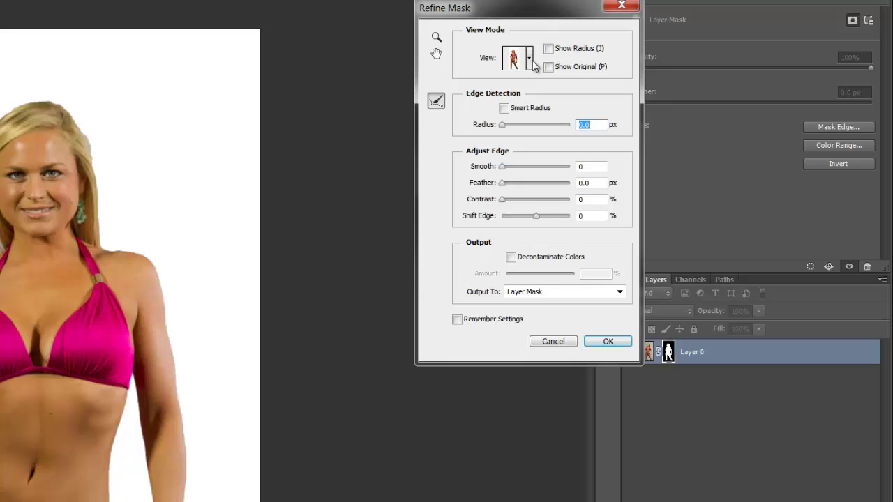
click(531, 61)
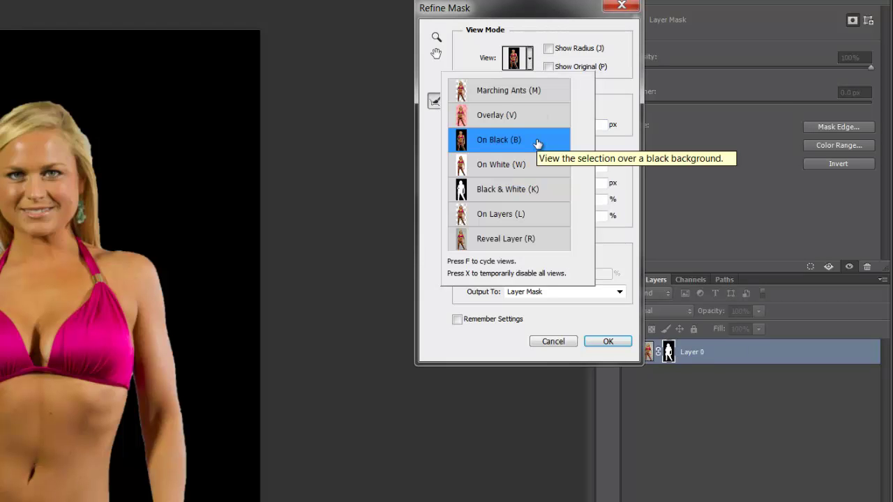
click(468, 58)
click(504, 108)
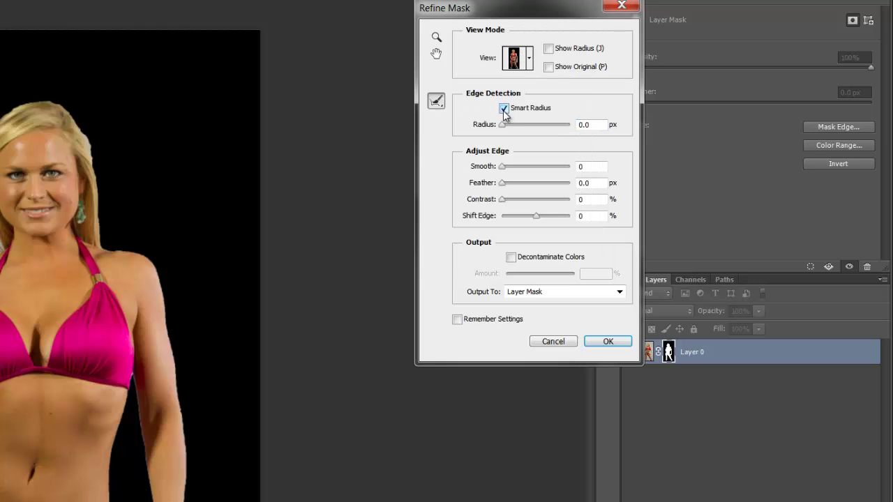
click(504, 126)
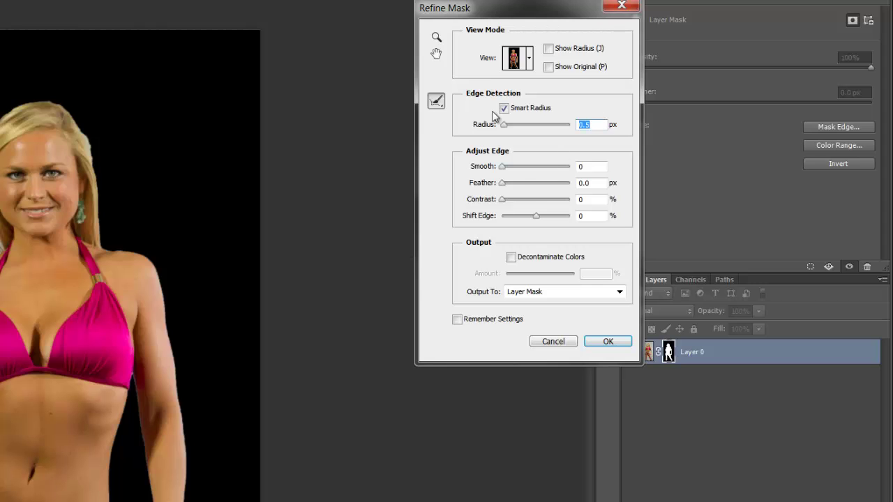
click(435, 110)
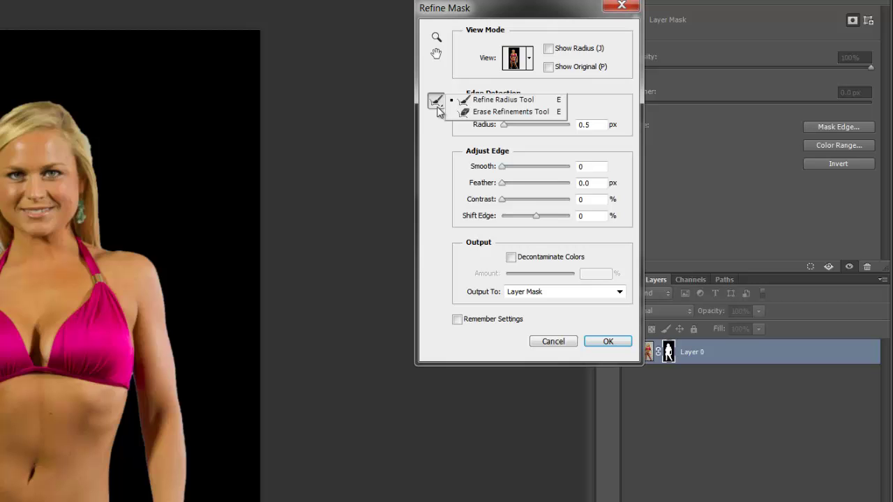
- Brush the Refine Radius Tool along the left and right edges of the hair
click(435, 161)
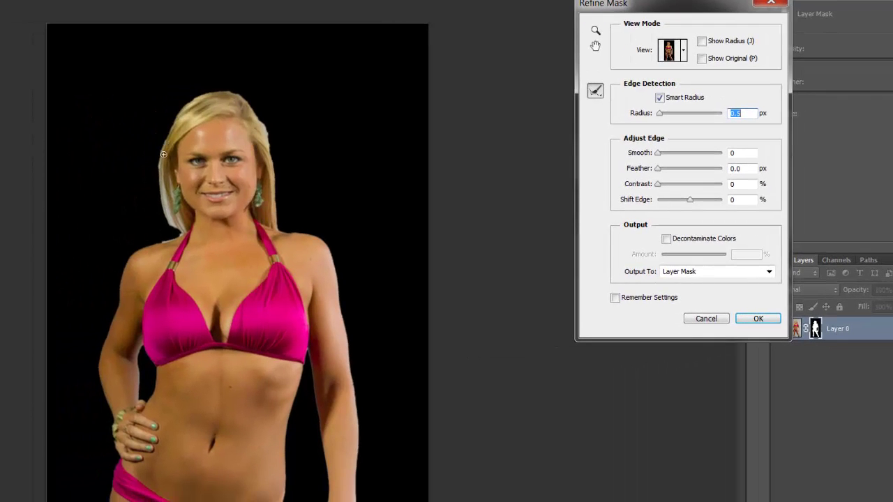
drag(161, 201, 173, 226)
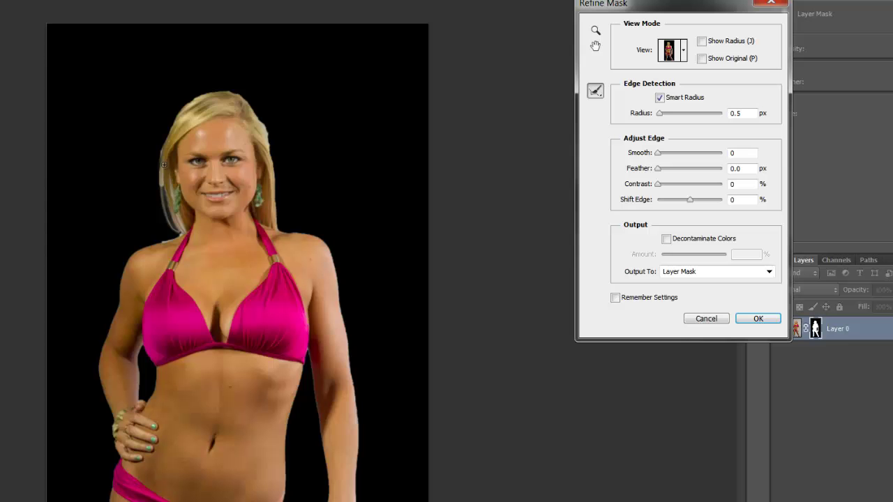
drag(163, 142, 158, 173)
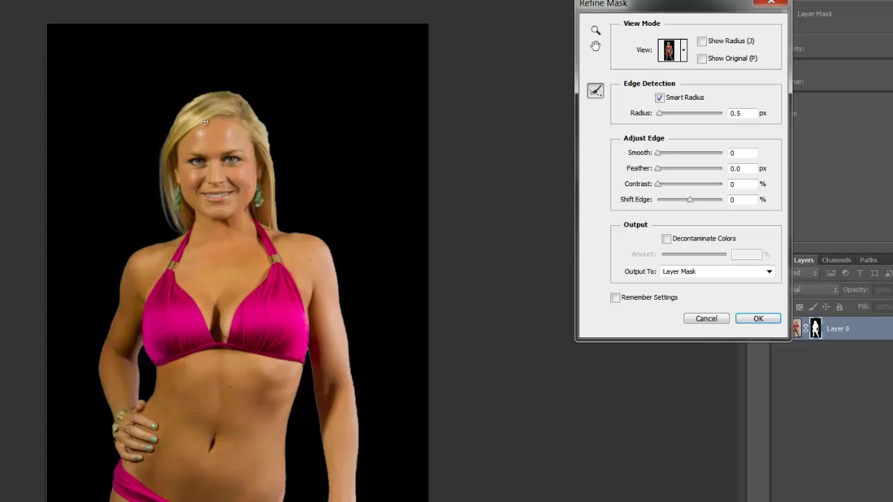
mouse_move(171, 184)
mouse_down()
mouse_move(172, 201)
mouse_move(172, 185)
mouse_up()
drag(262, 113, 282, 162)
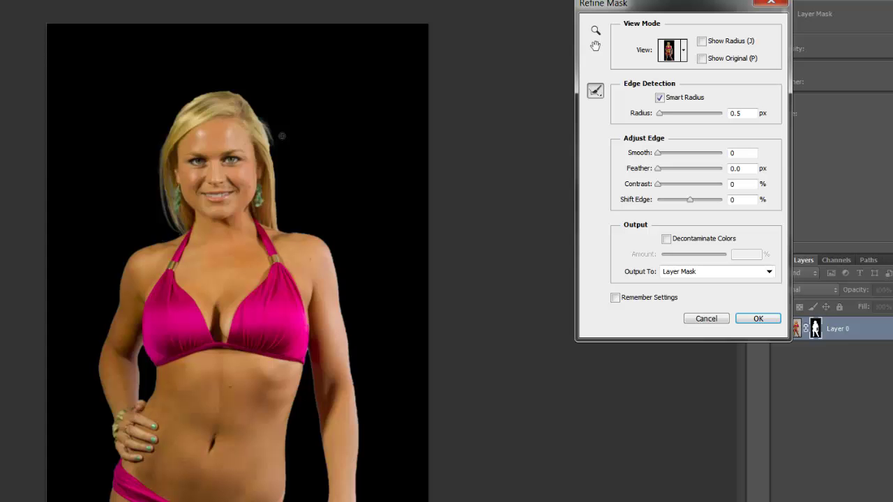
drag(263, 113, 277, 149)
drag(262, 113, 289, 159)
drag(267, 117, 289, 161)
- Refine the edges around the hand, the gap between the legs and the top-left hair
drag(290, 297, 278, 118)
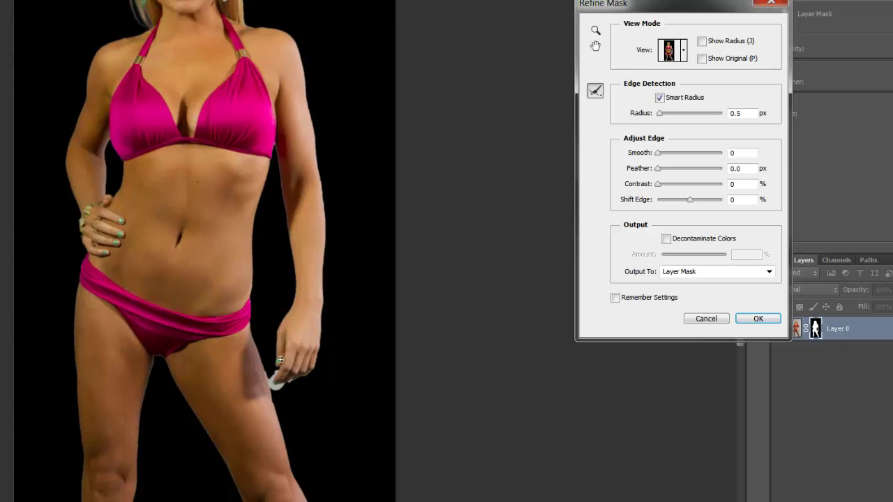
mouse_move(275, 370)
mouse_down()
mouse_move(267, 377)
mouse_move(273, 394)
mouse_move(293, 387)
mouse_up()
drag(157, 361, 142, 431)
mouse_move(192, 461)
mouse_down()
mouse_move(167, 295)
mouse_move(169, 308)
mouse_move(173, 301)
mouse_up()
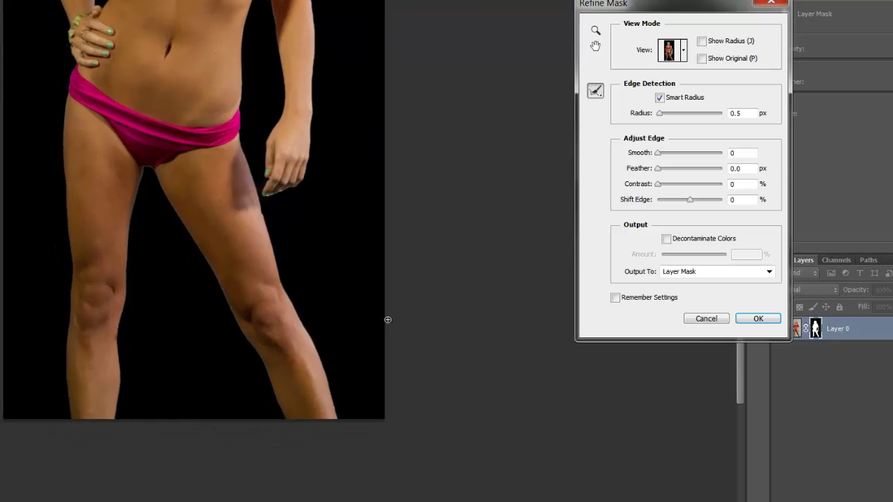
drag(193, 190, 219, 241)
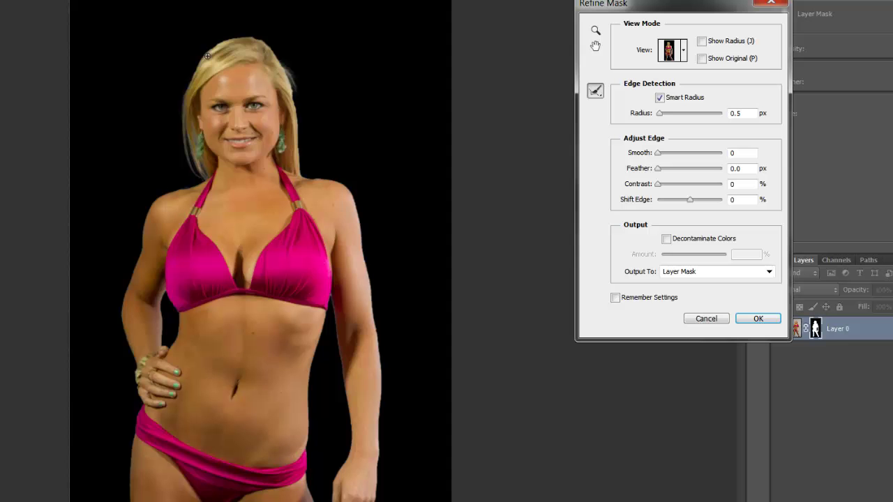
mouse_move(209, 56)
mouse_down()
mouse_move(196, 70)
mouse_move(217, 50)
mouse_move(264, 34)
mouse_up()
drag(219, 42, 179, 79)
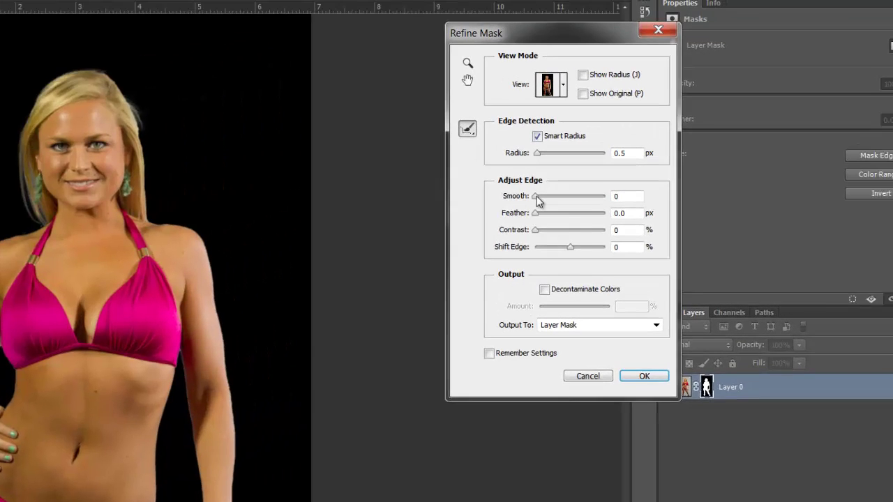
- Adjust the mask edge to Smooth 4, Feather 0.7 px and Shift Edge -16%
click(537, 199)
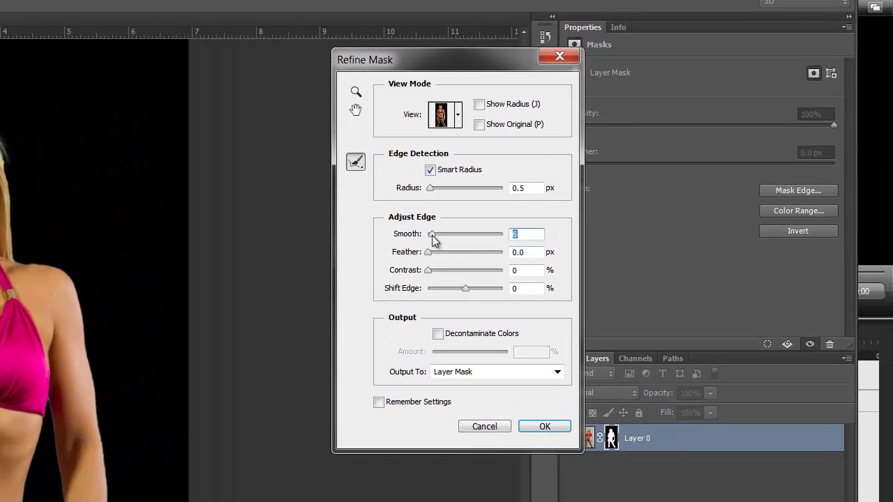
drag(433, 241, 431, 240)
drag(428, 253, 443, 249)
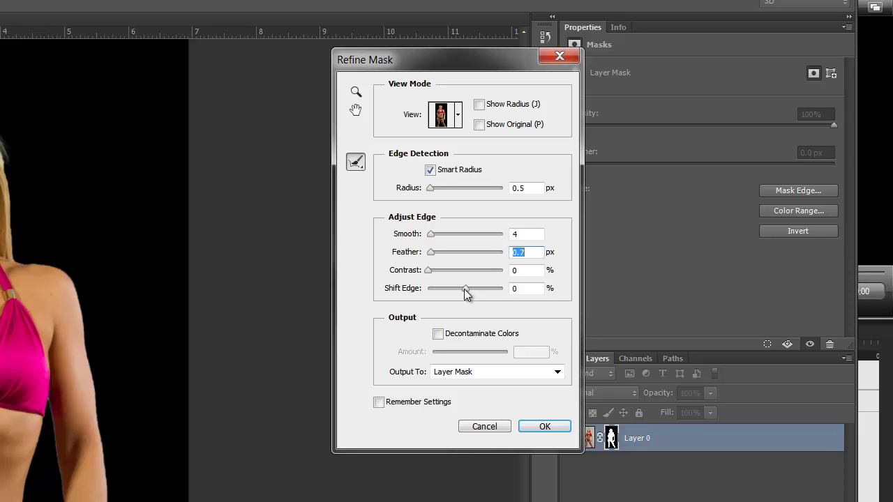
drag(465, 289, 461, 289)
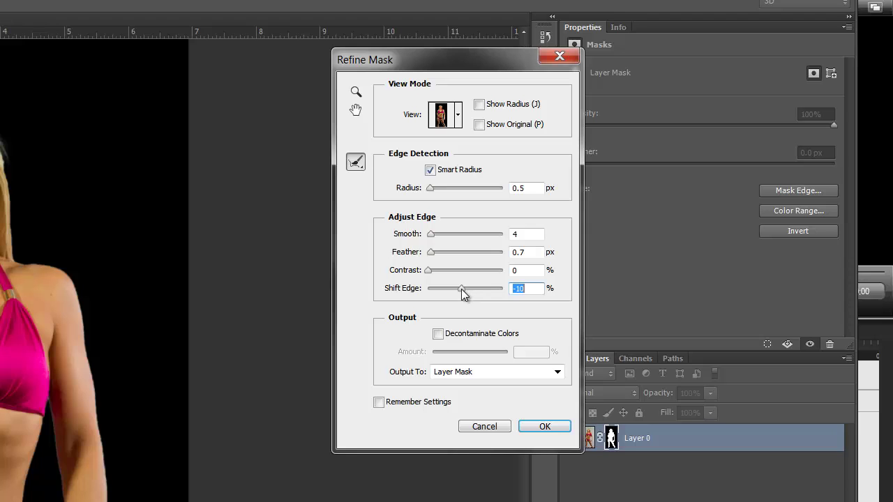
mouse_move(462, 289)
mouse_down()
mouse_move(386, 293)
mouse_move(464, 292)
mouse_up()
- Lower the Feather slider from 0.7 px to 0.3 px
click(19, 80)
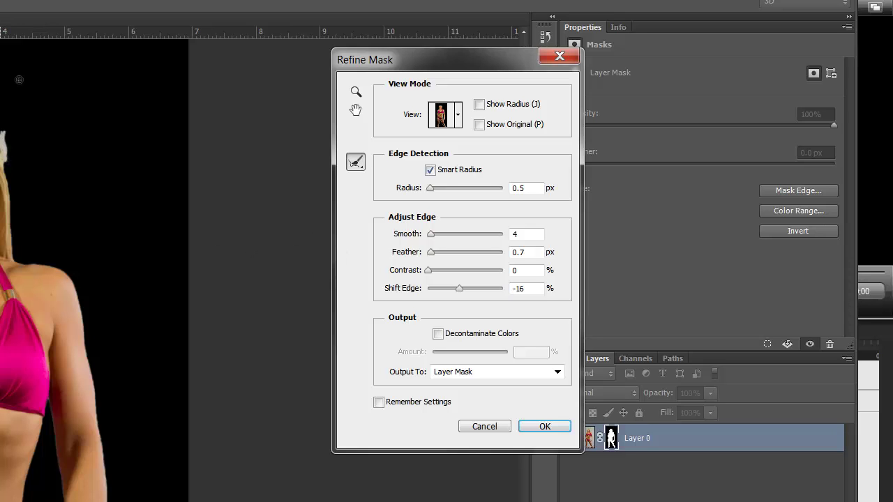
key(alt)
key(alt)
key(alt)
drag(431, 253, 440, 250)
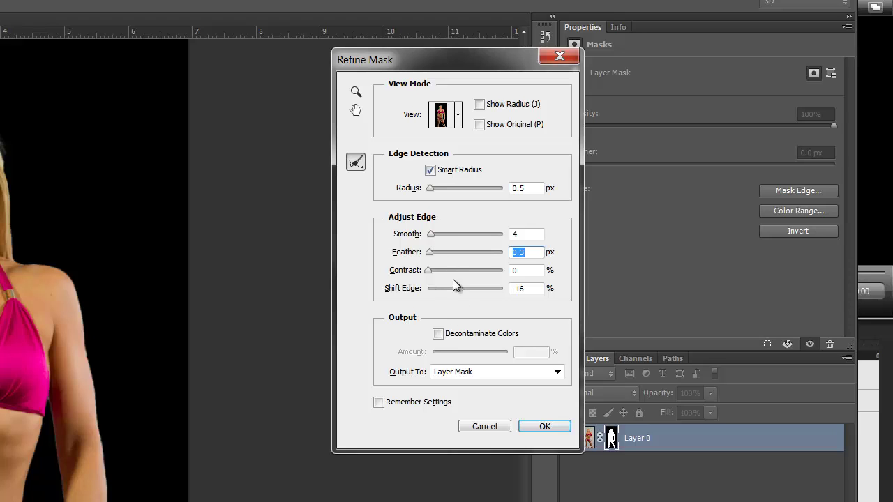
- Enable Decontaminate Colors at 45% and output to a new layer with layer mask
click(438, 335)
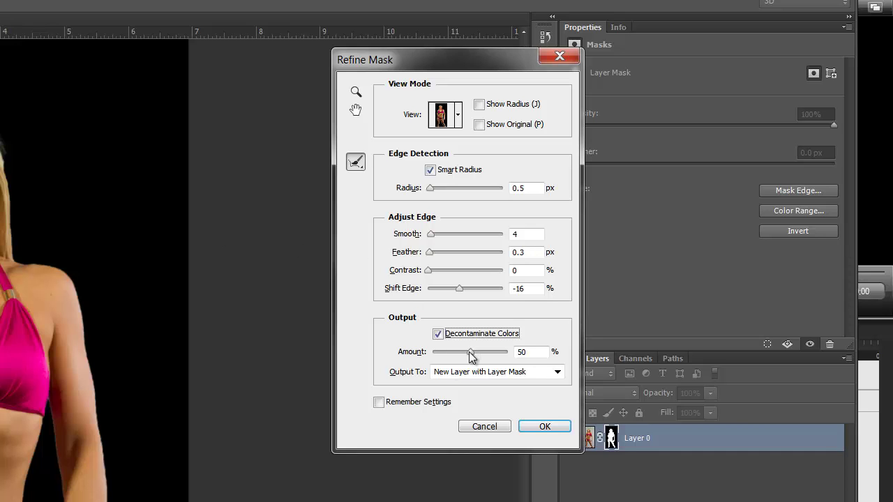
drag(471, 355, 467, 356)
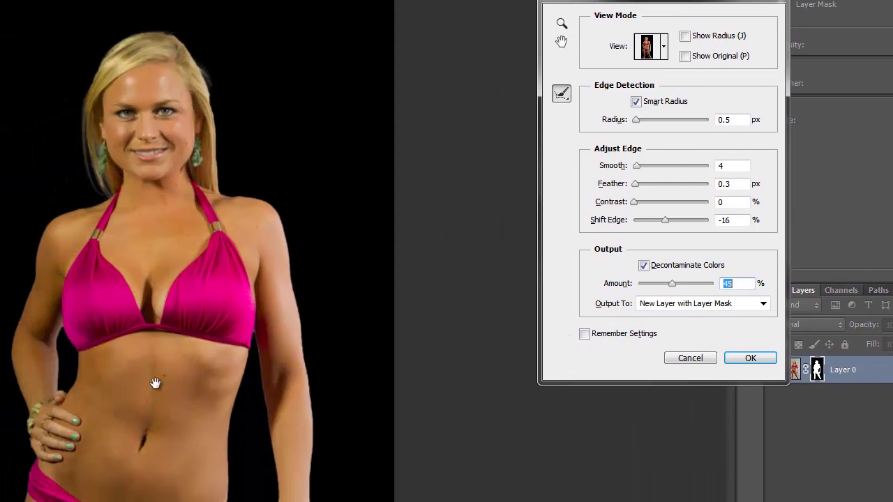
drag(99, 390, 98, 97)
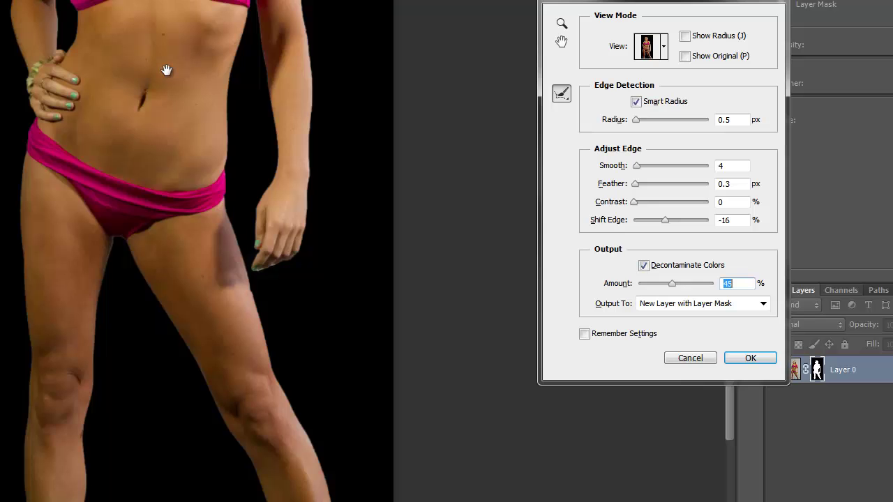
key(alt)
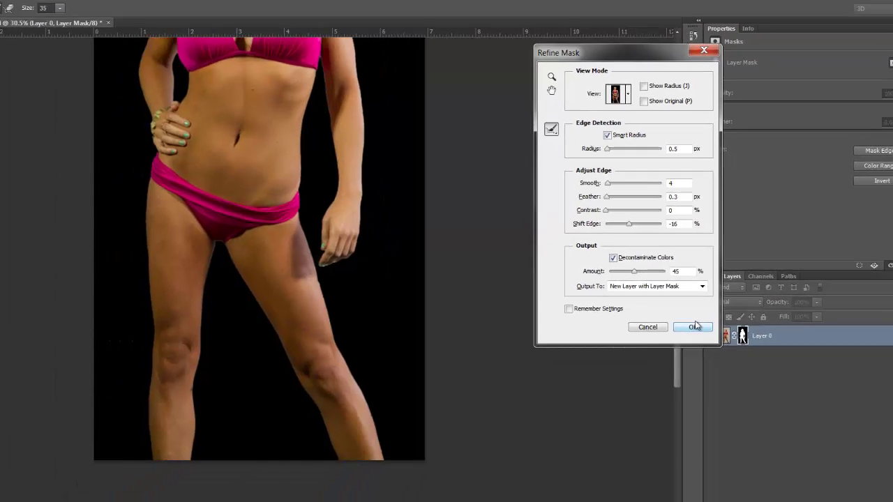
click(750, 357)
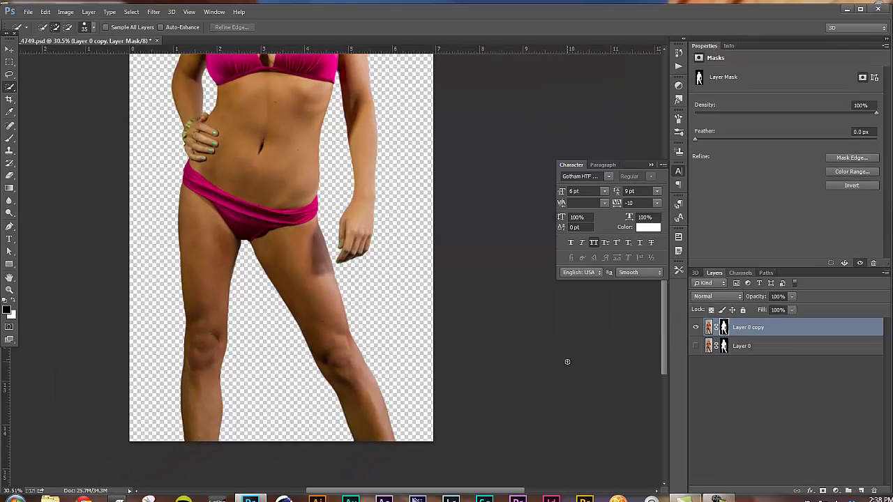
- Scroll through the Layer 0 copy cutout from head to legs on transparency
scroll(481, 293, up, 8)
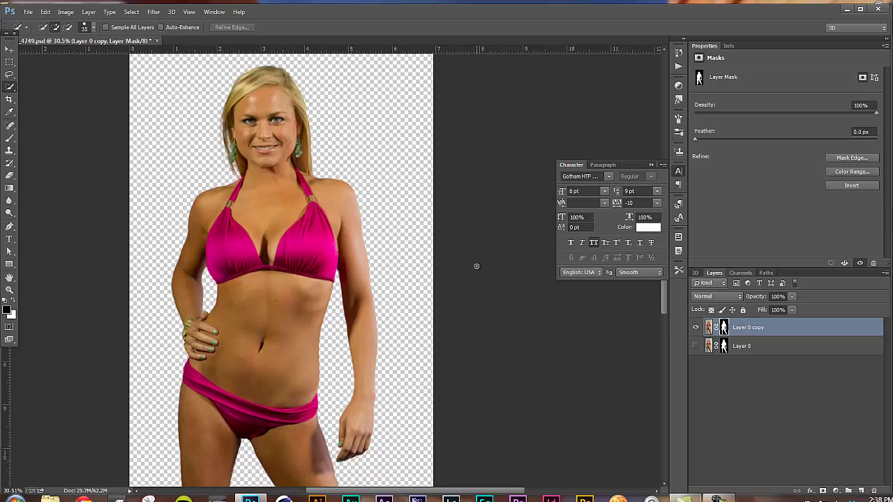
scroll(476, 265, up, 1)
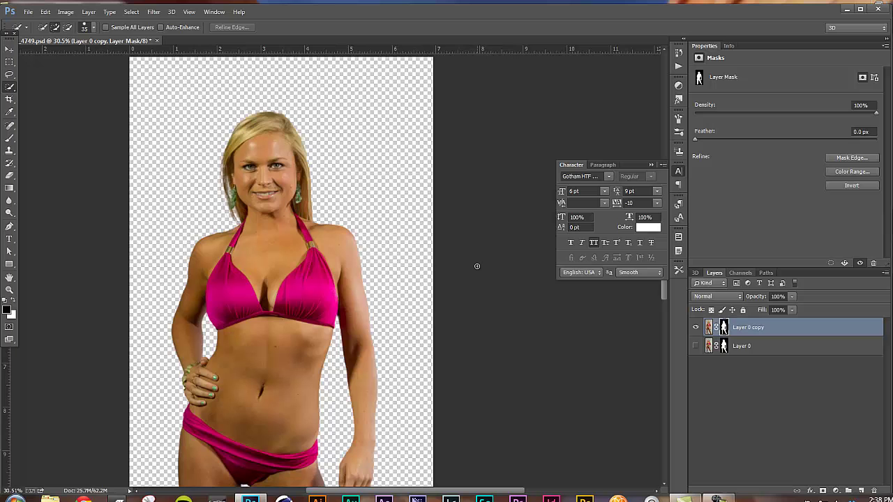
scroll(502, 330, down, 10)
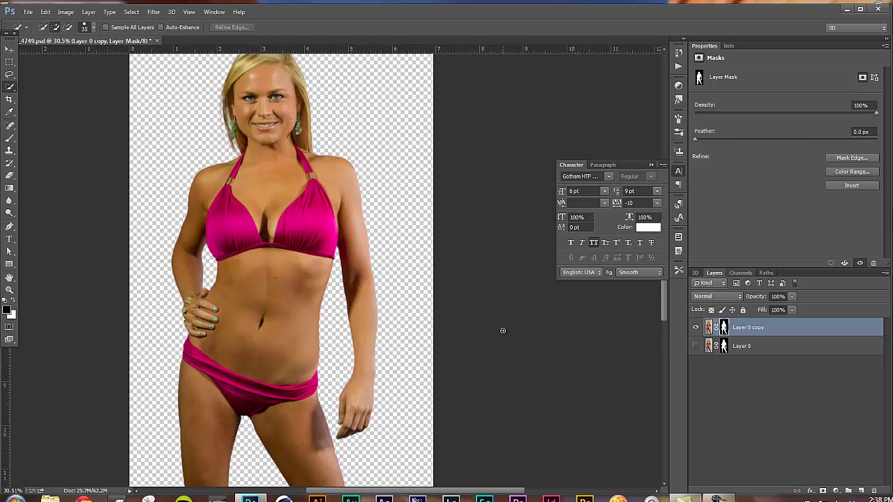
scroll(502, 330, down, 2)
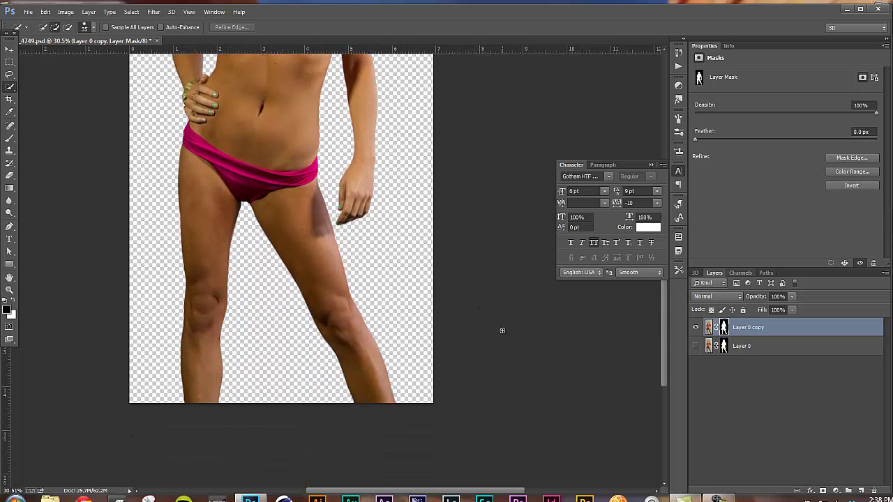
scroll(503, 330, up, 8)
scroll(502, 330, up, 5)
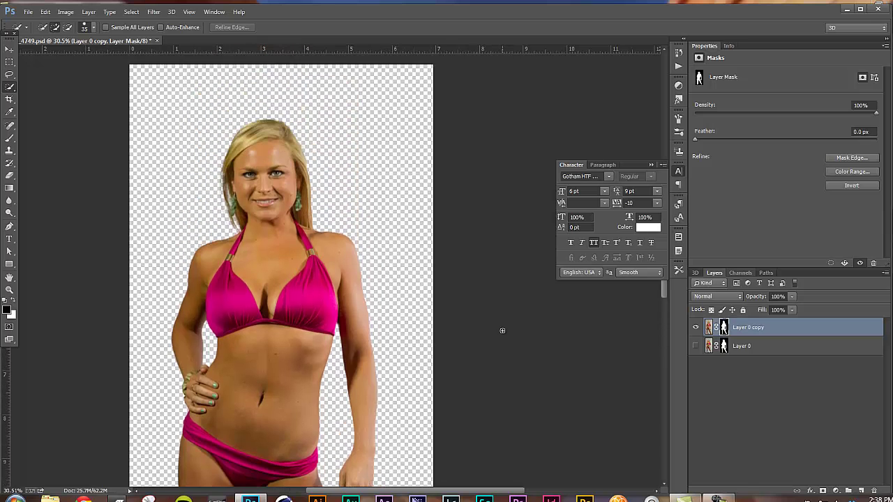
scroll(468, 266, down, 14)
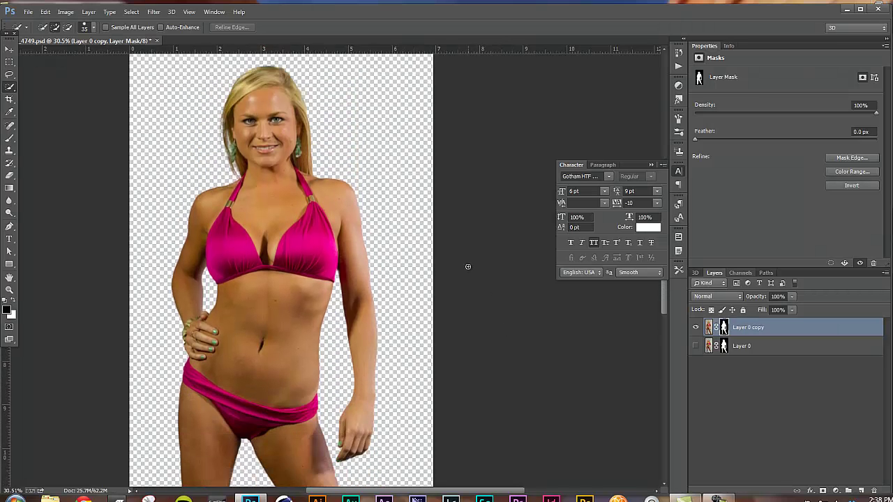
scroll(468, 267, up, 7)
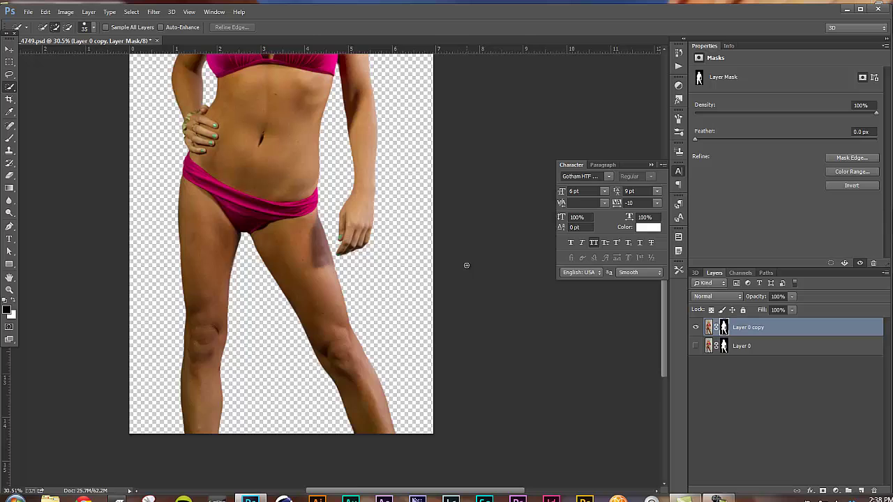